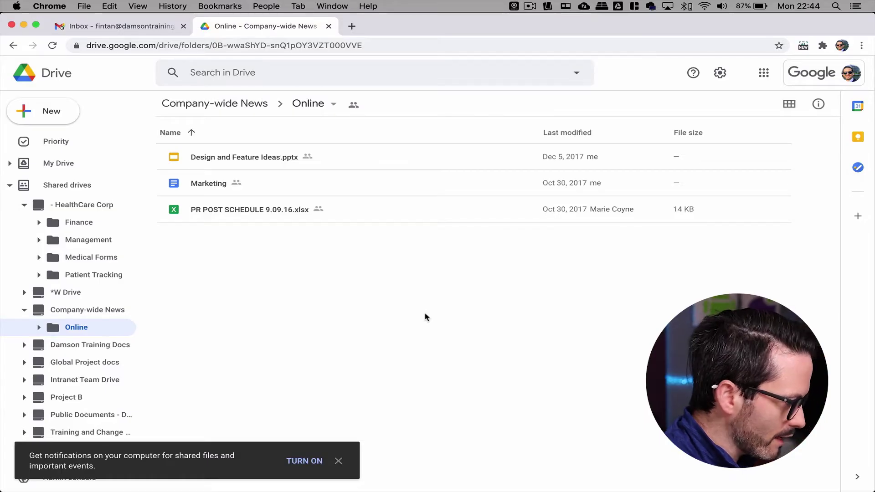
# Collapse the HealthCare Corp shared drive and open the Company-wide News shared drive.
pyautogui.click(338, 461)
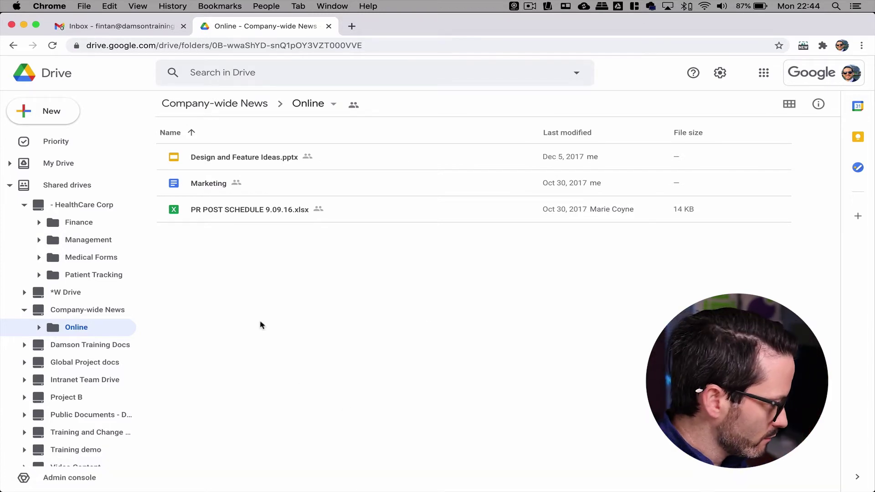
pyautogui.click(24, 206)
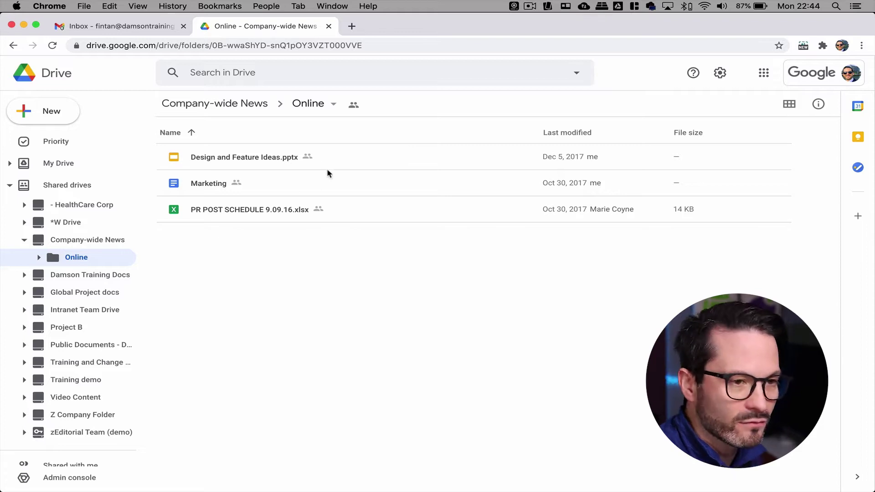
pyautogui.click(105, 240)
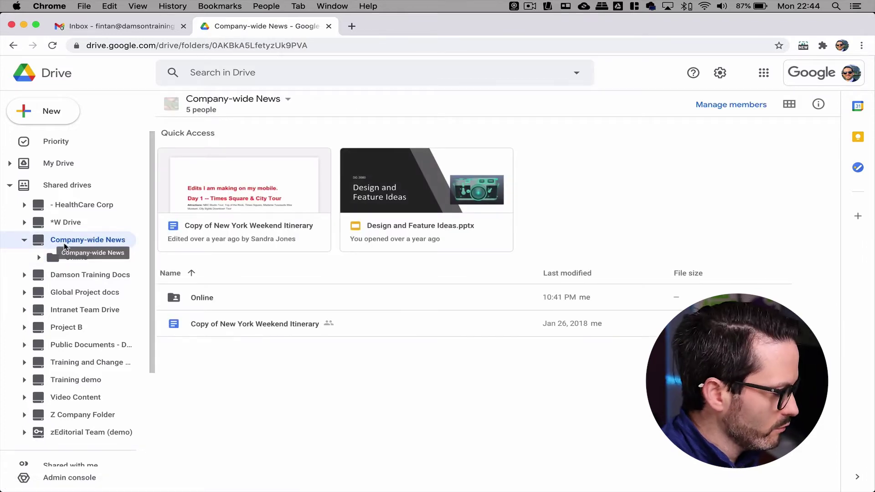
# Look at the Online folder and its available actions, and return to the Company-wide News shared drive.
pyautogui.click(203, 299)
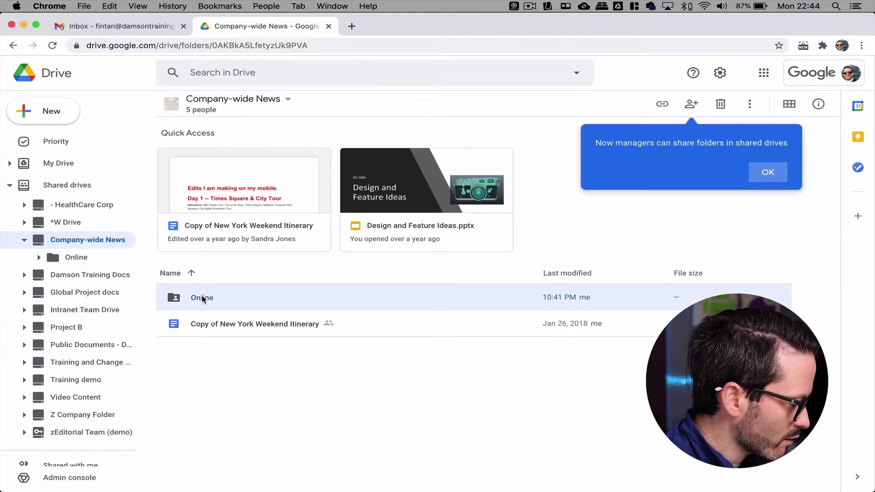
pyautogui.click(774, 173)
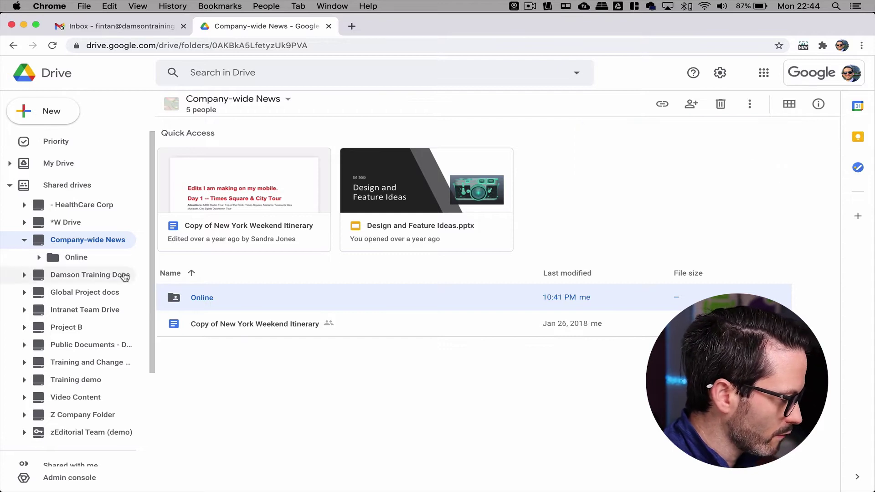
pyautogui.click(105, 260)
pyautogui.rightClick(104, 261)
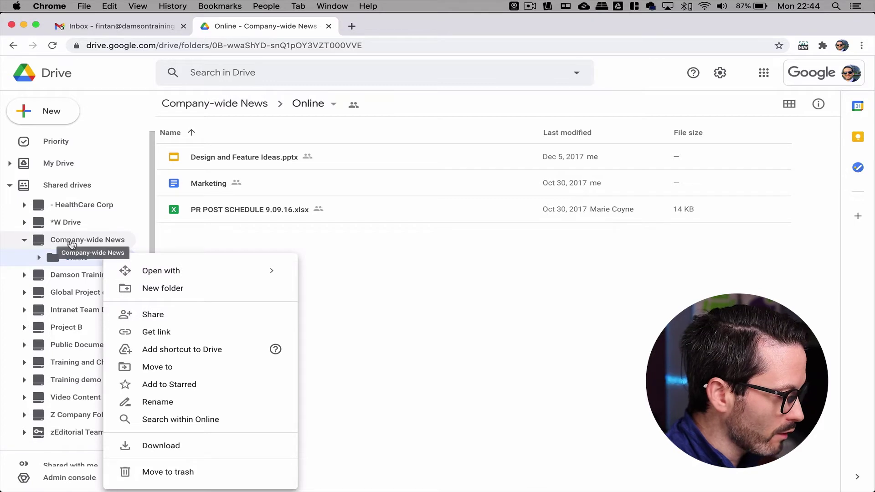
pyautogui.click(71, 242)
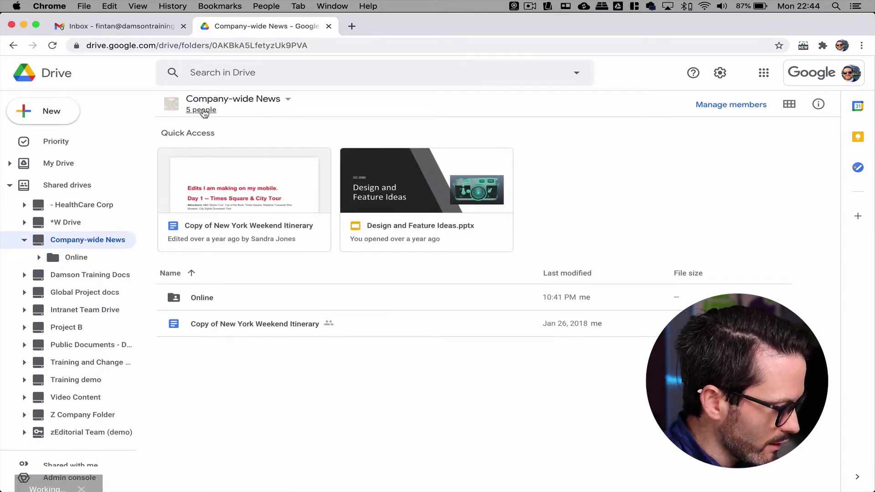
pyautogui.click(292, 202)
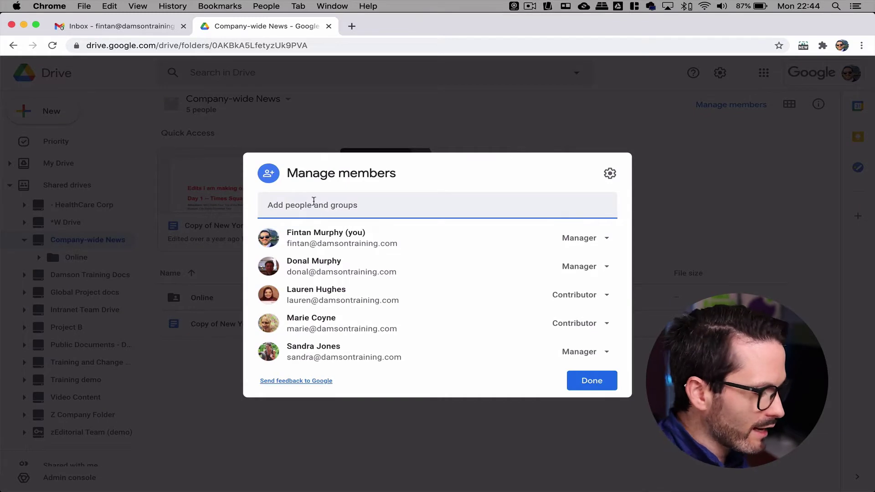
pyautogui.click(318, 211)
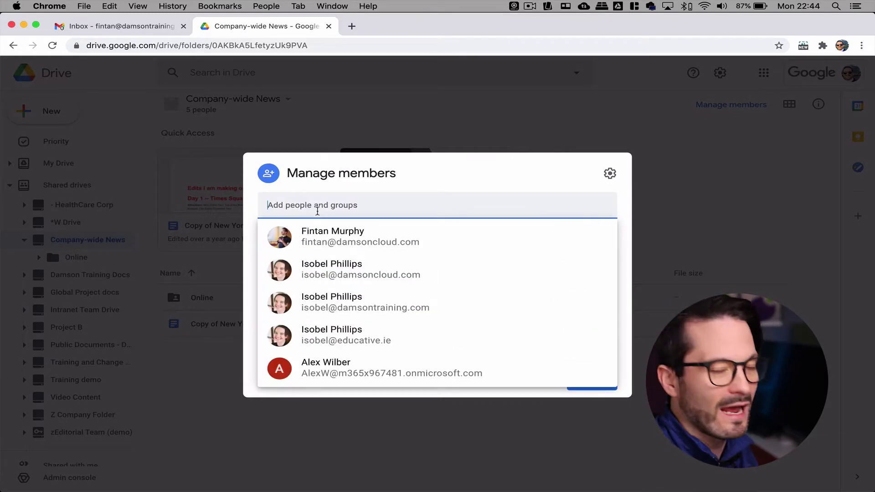
pyautogui.click(351, 265)
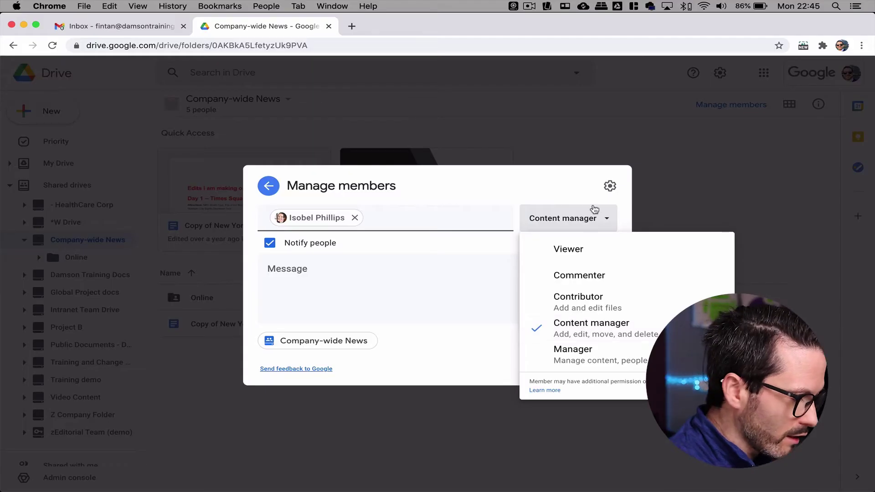
pyautogui.click(651, 201)
pyautogui.click(650, 201)
pyautogui.click(475, 294)
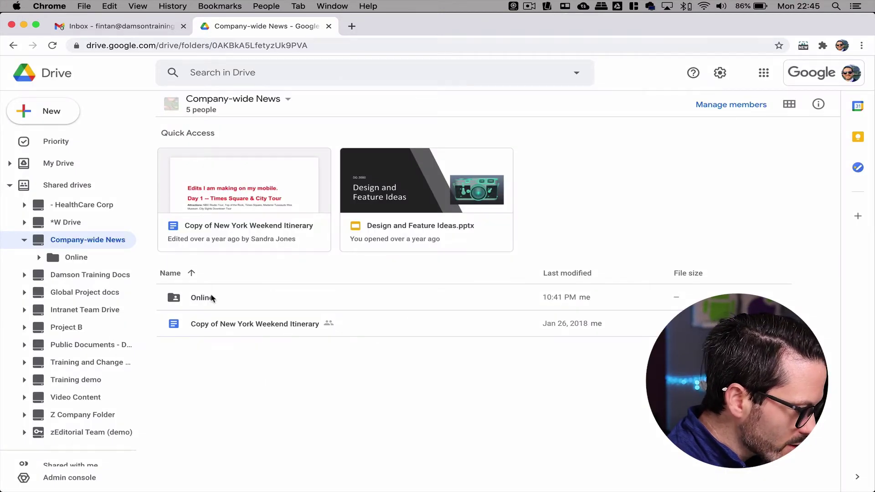
# Open the Online folder's sharing settings and add the external contact's damsoncloud.com account as a recipient.
pyautogui.doubleClick(211, 298)
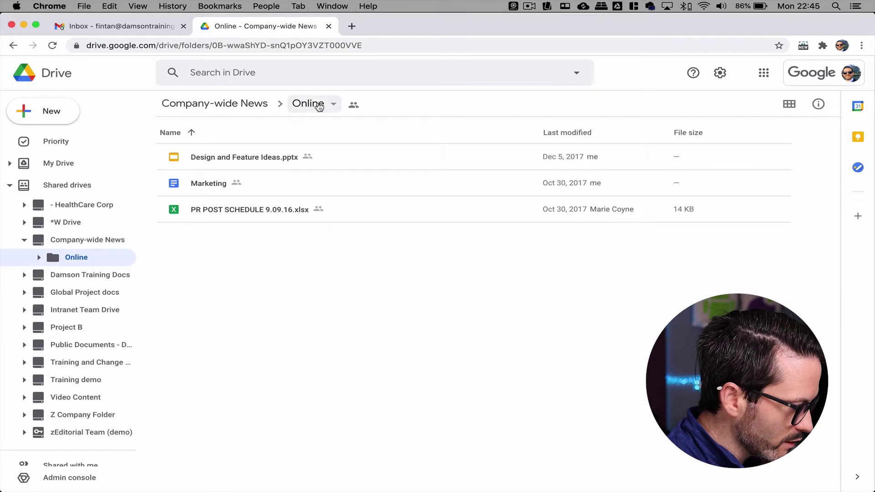
pyautogui.click(354, 106)
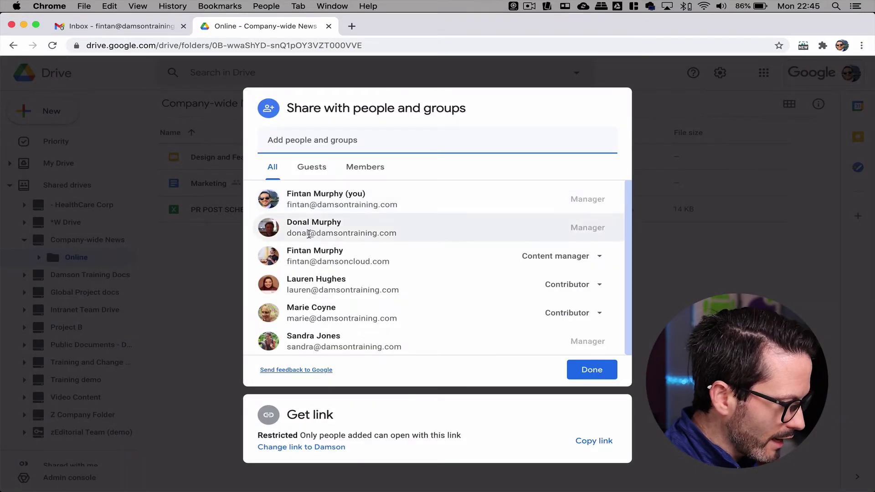
pyautogui.click(365, 141)
pyautogui.write('is')
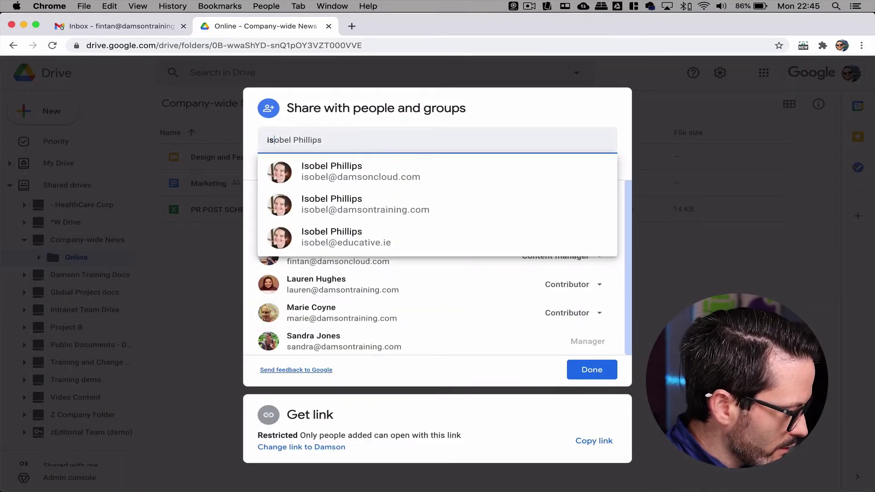
pyautogui.press('BackSpace')
pyautogui.write('s')
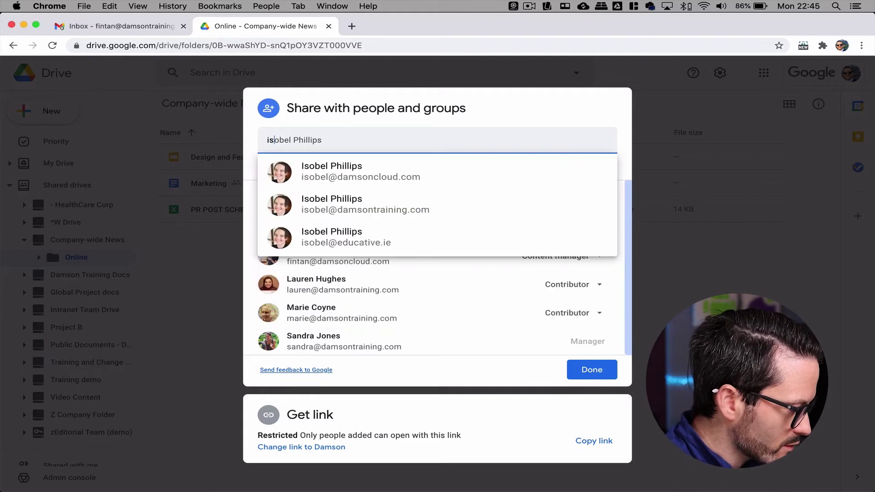
pyautogui.click(392, 172)
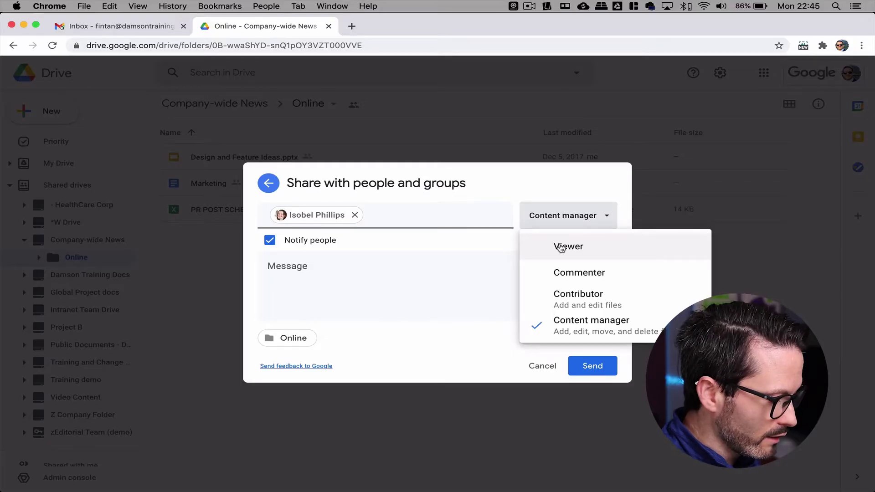
# Give the external recipient the Contributor role on the Online folder and share it outside the organization.
pyautogui.click(569, 297)
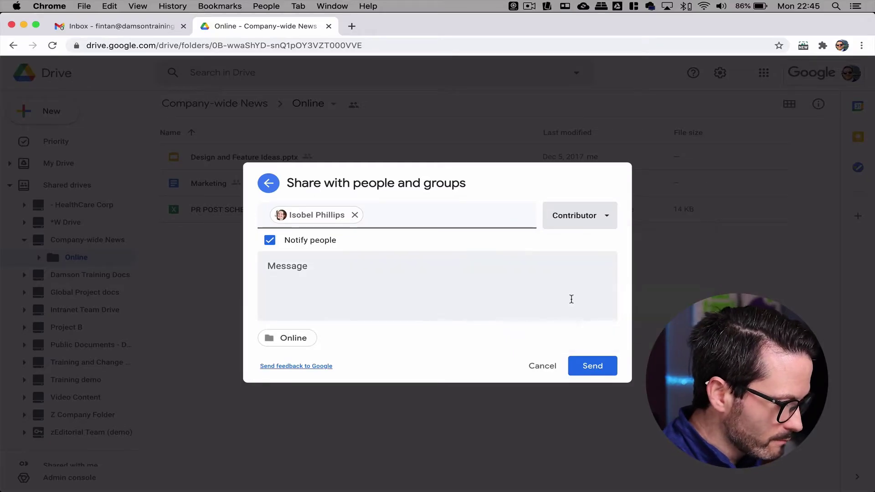
pyautogui.click(587, 366)
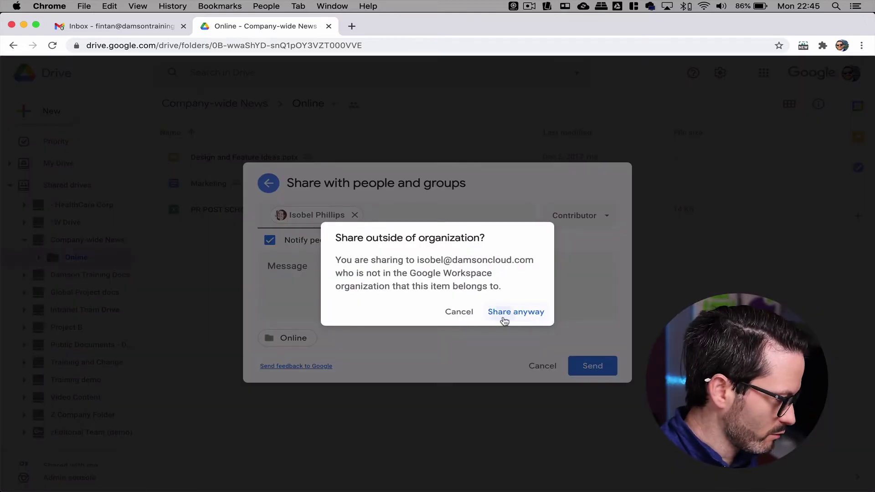
pyautogui.click(505, 319)
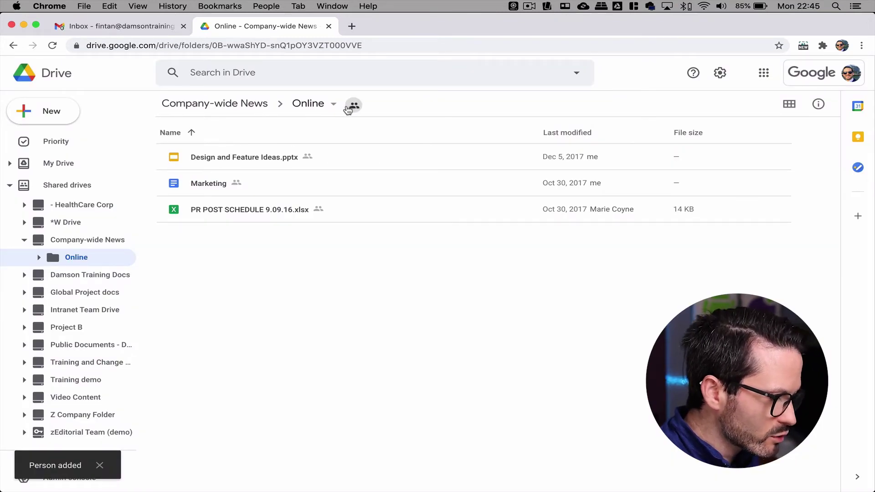
# Review who has access to the Online folder, including its separate lists of guests and members.
pyautogui.click(353, 106)
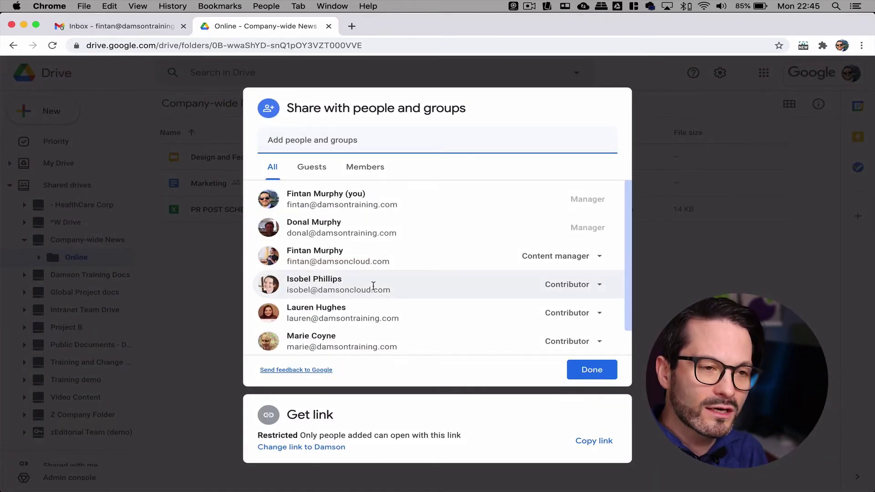
pyautogui.moveTo(373, 286)
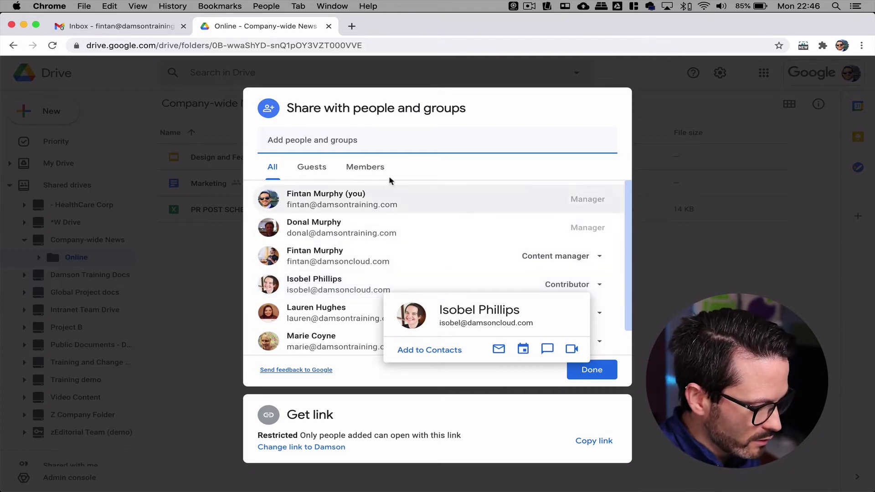
pyautogui.scroll(-1, 376, 310)
pyautogui.scroll(1, 376, 310)
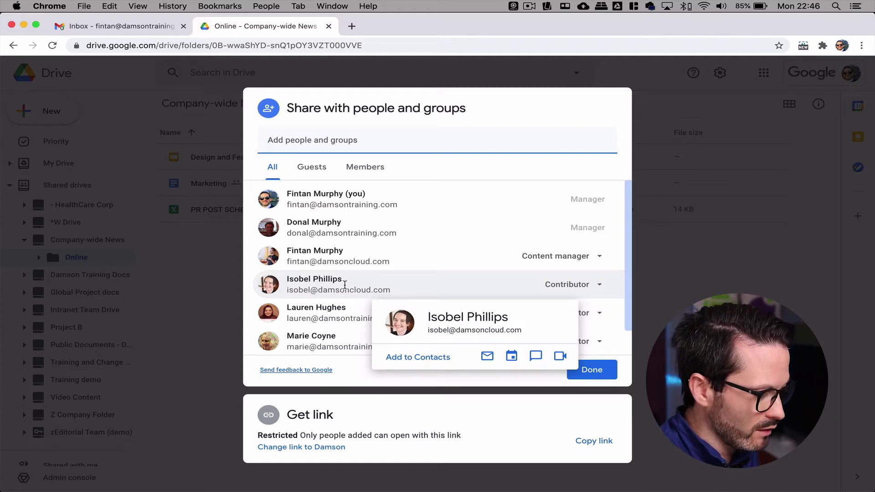
pyautogui.click(316, 172)
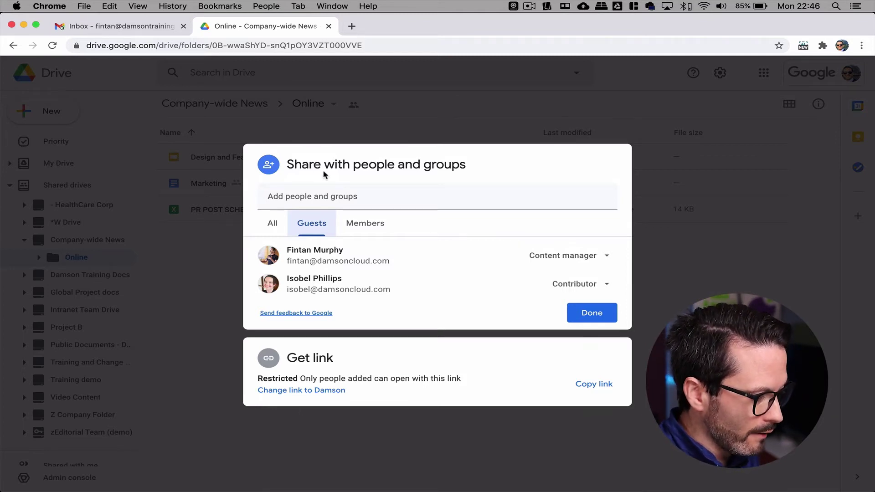
pyautogui.click(366, 224)
pyautogui.moveTo(366, 225)
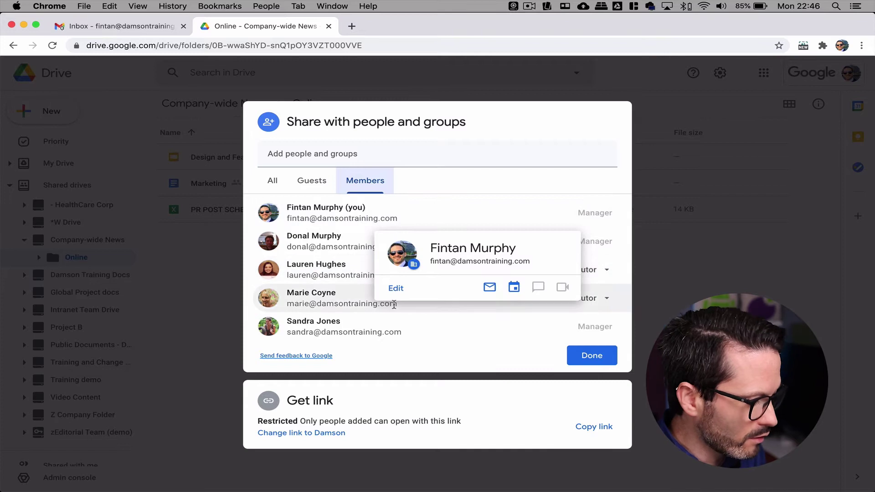
pyautogui.moveTo(396, 303)
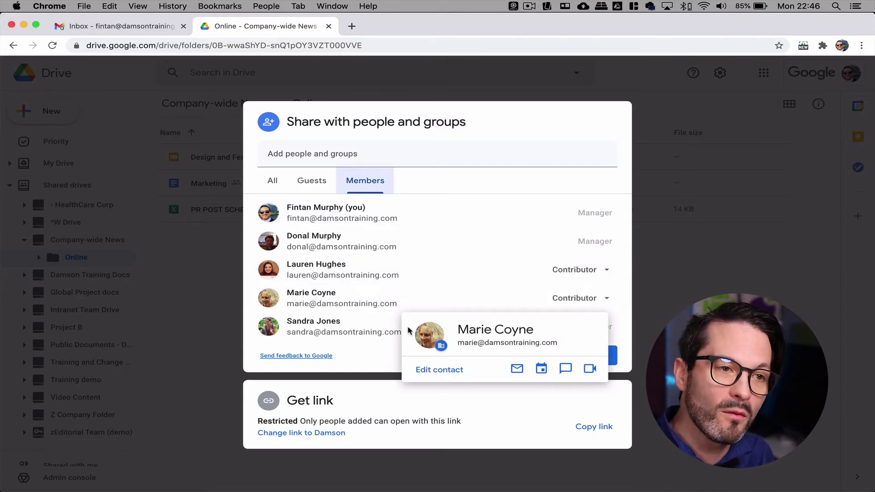
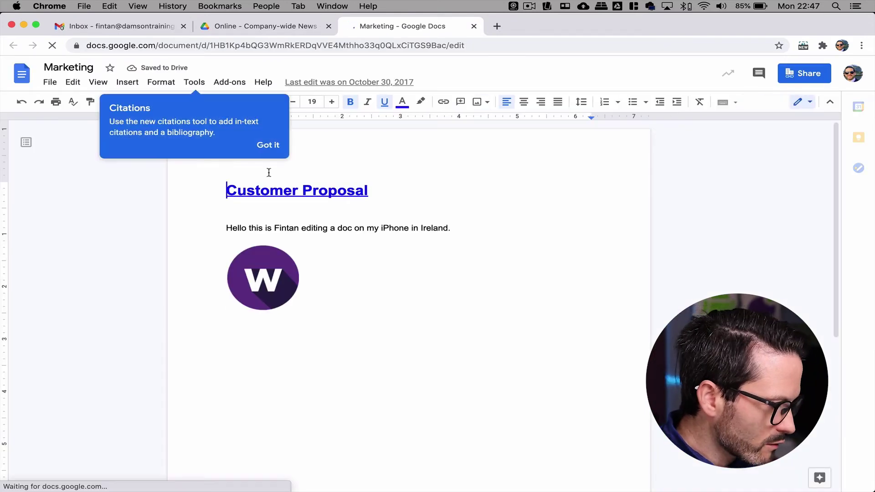
# Open the Marketing document's sharing settings, dismiss the feature tips, and compare its guests with its members.
pyautogui.click(274, 143)
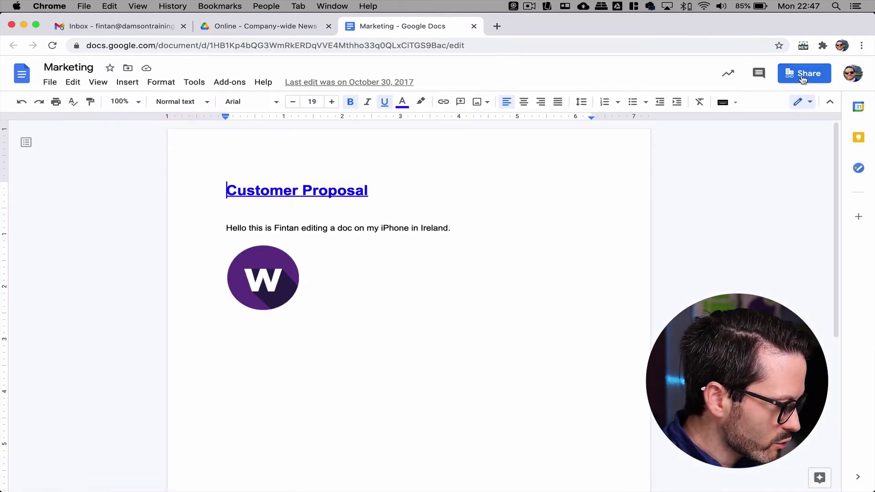
pyautogui.click(802, 74)
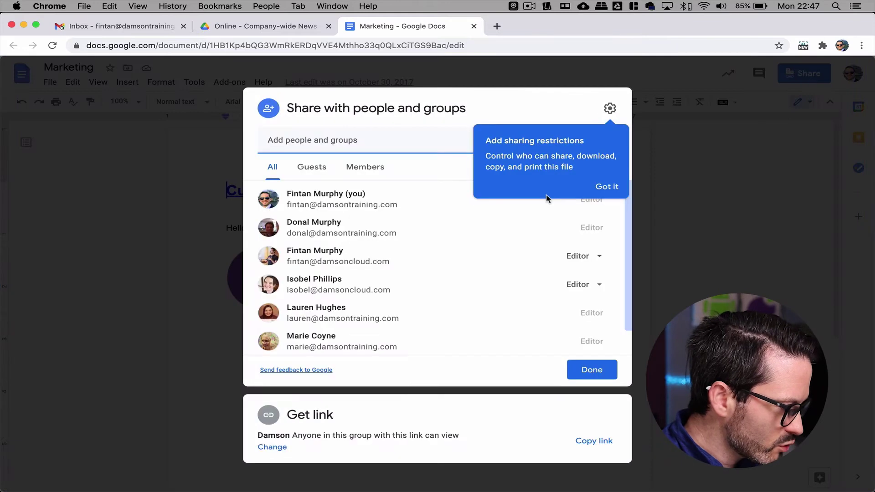
pyautogui.click(606, 186)
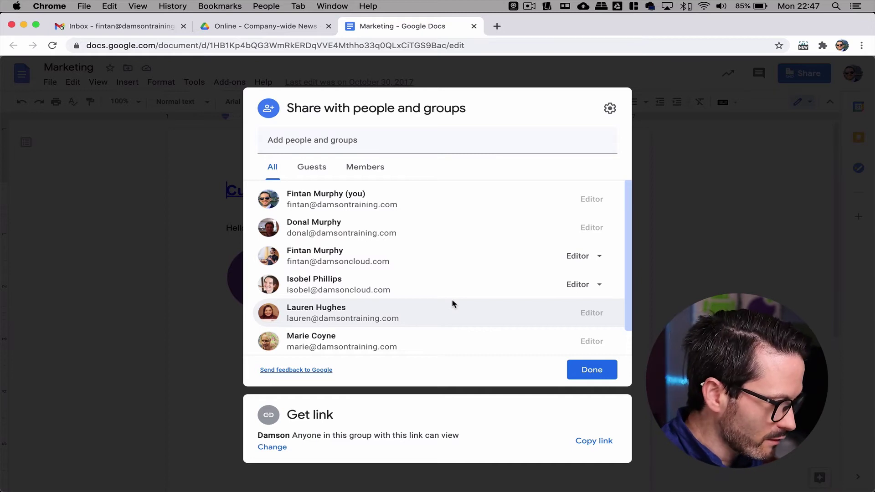
pyautogui.click(313, 167)
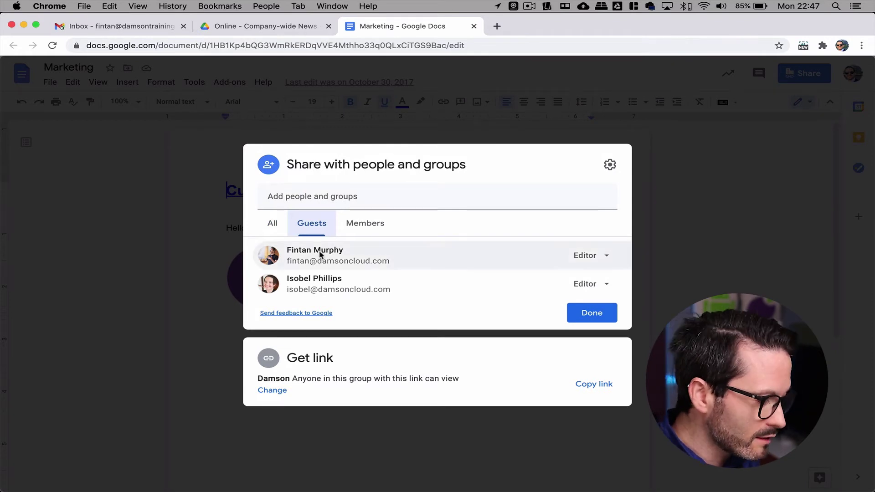
pyautogui.click(365, 223)
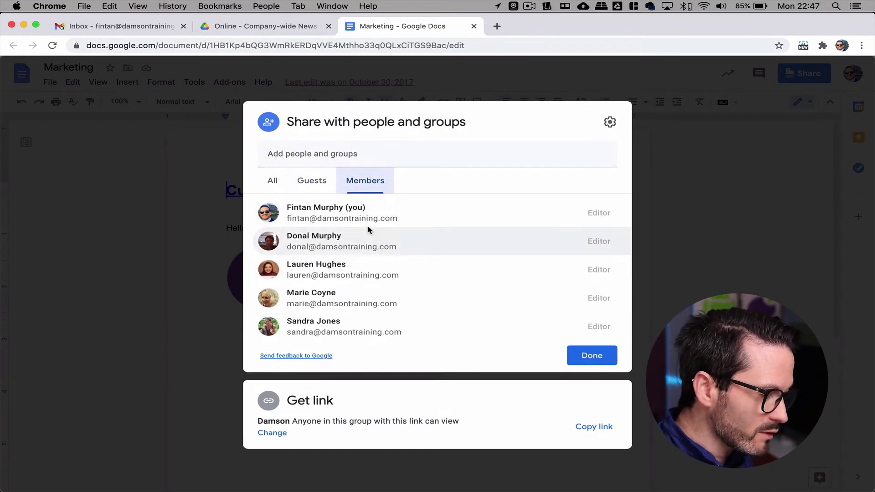
pyautogui.click(312, 182)
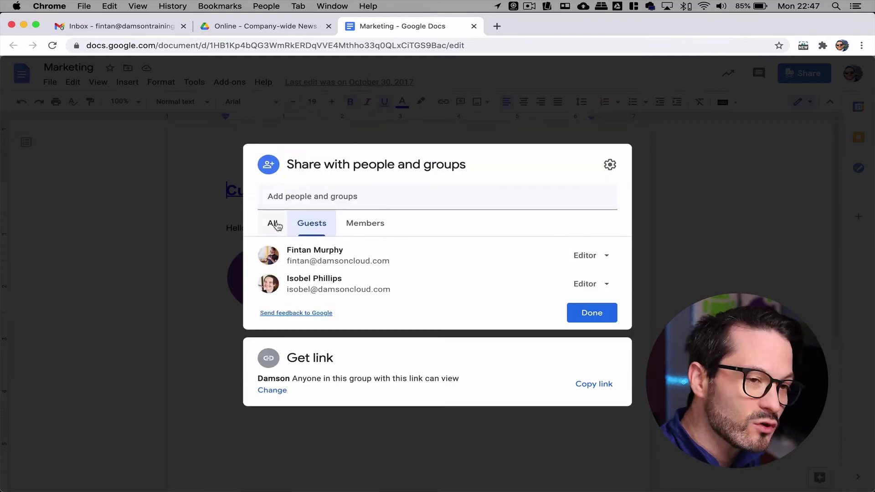
# Share the Marketing document with the external contact's educative.ie account as Editor, notifying them and accepting sharing outside the organization.
pyautogui.click(298, 195)
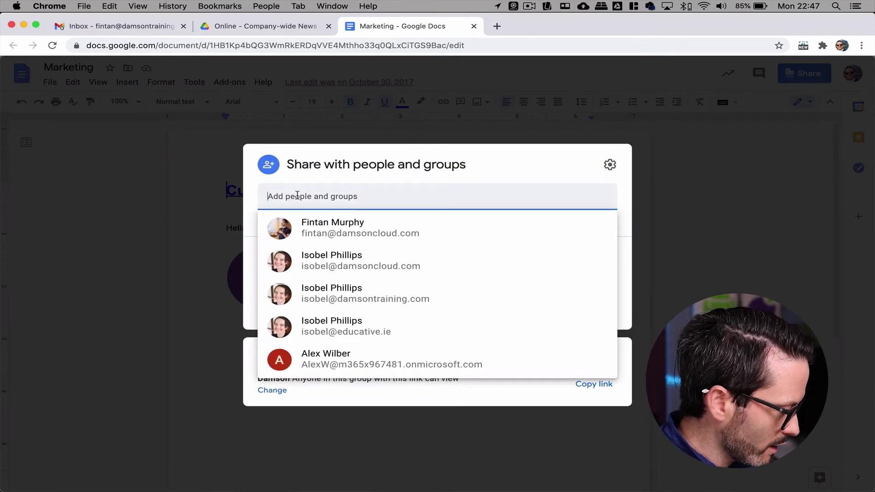
pyautogui.click(341, 323)
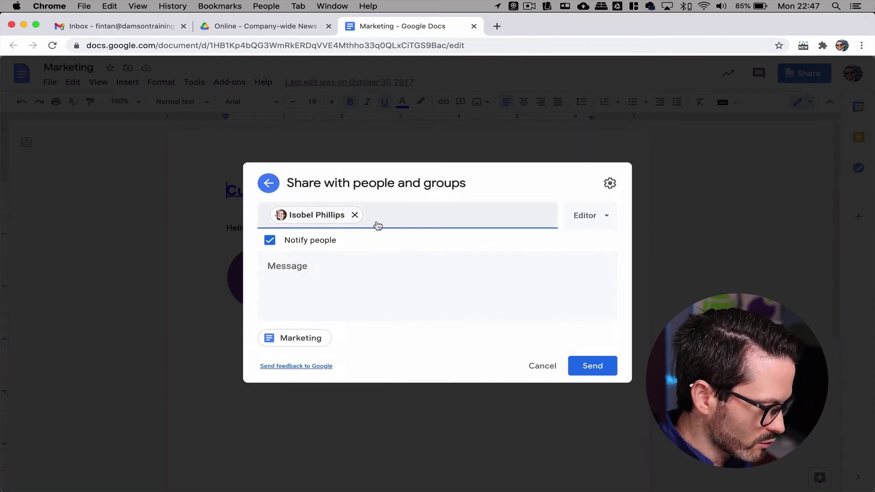
pyautogui.click(591, 367)
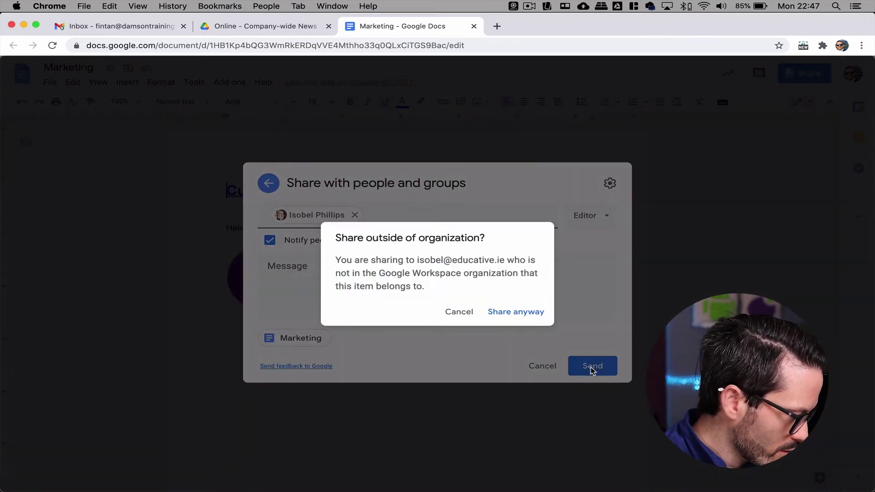
pyautogui.click(512, 310)
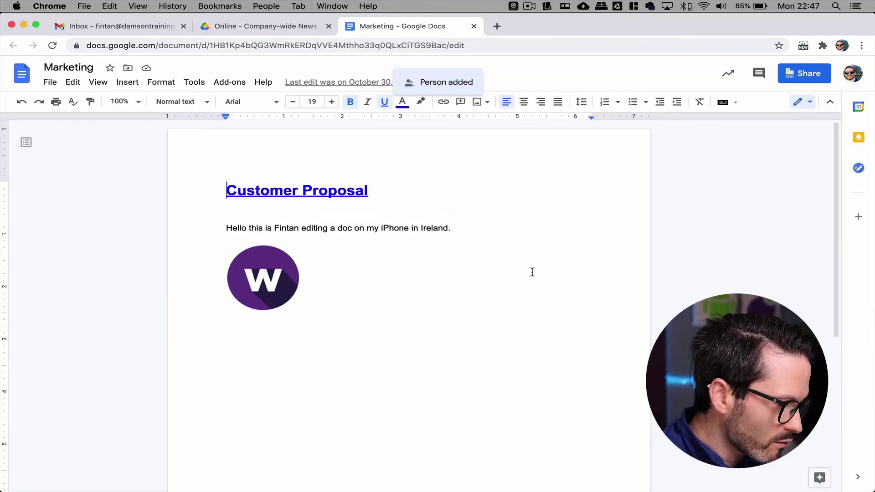
# Reopen the Marketing document's sharing settings and check its guest list for the educative.ie account.
pyautogui.click(816, 72)
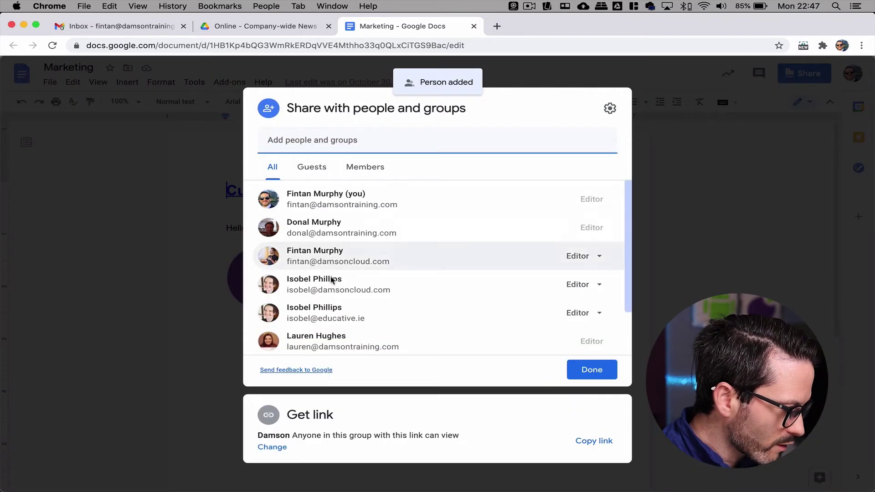
pyautogui.click(320, 172)
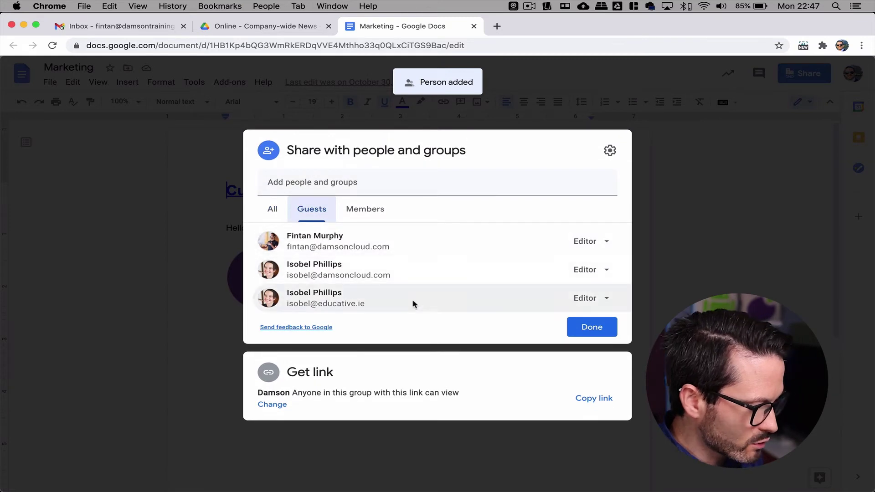
pyautogui.moveTo(420, 291)
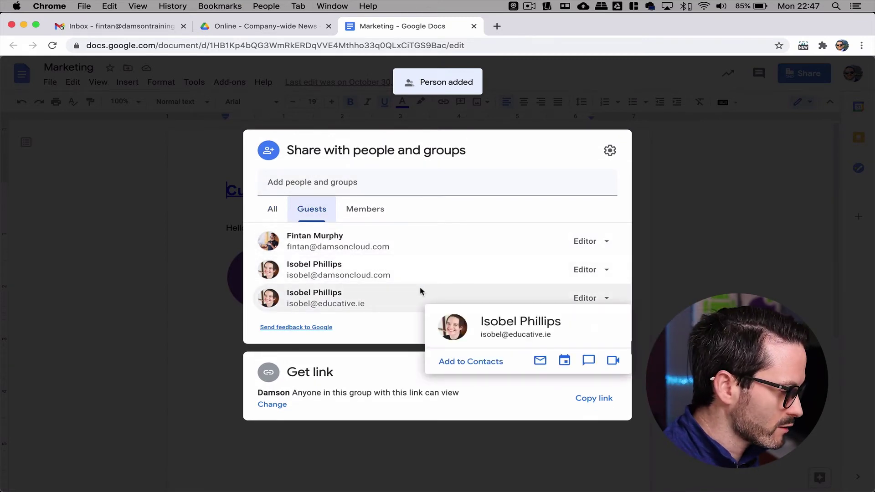
# Return to the Online folder in Drive, open its sharing settings and review the folder's guest list.
pyautogui.click(223, 26)
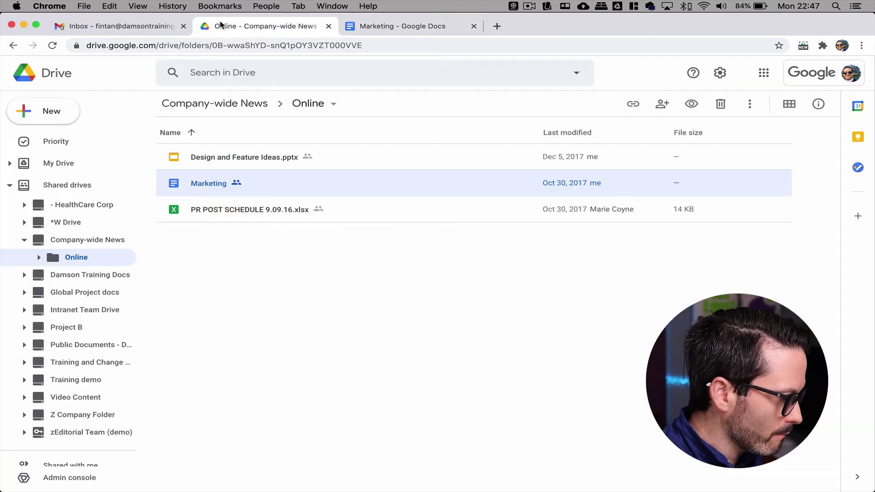
pyautogui.click(311, 106)
pyautogui.click(337, 176)
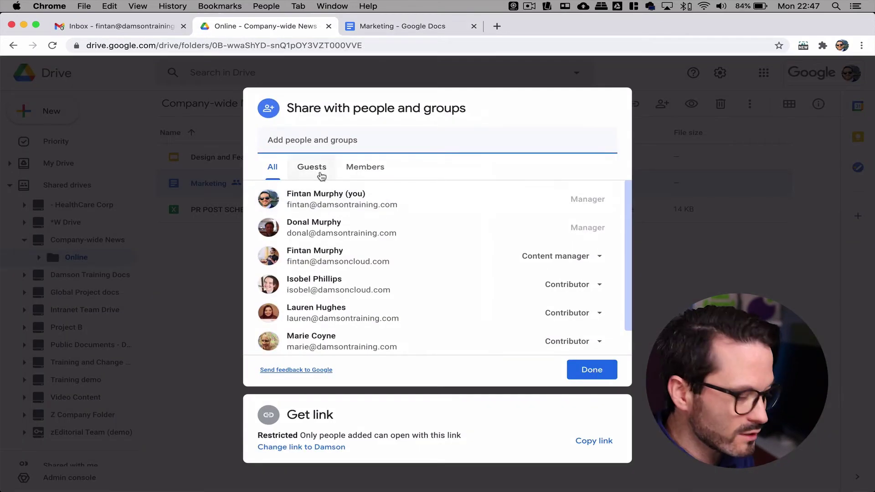
pyautogui.click(319, 170)
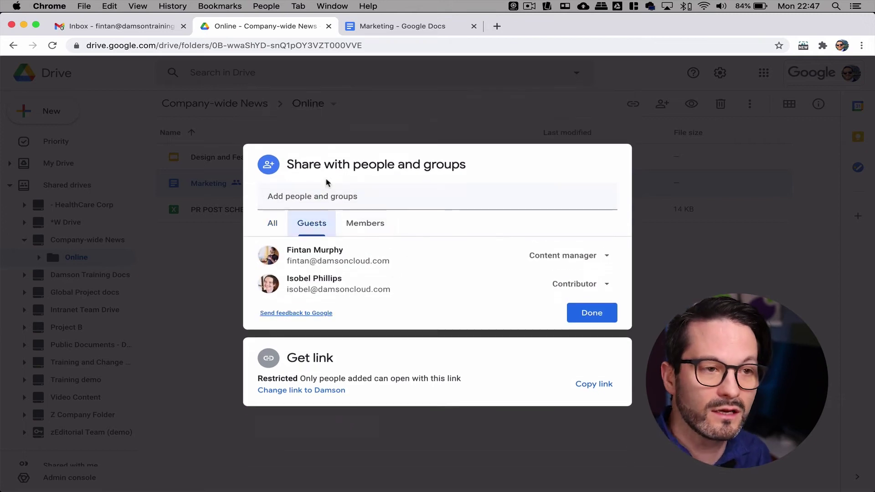